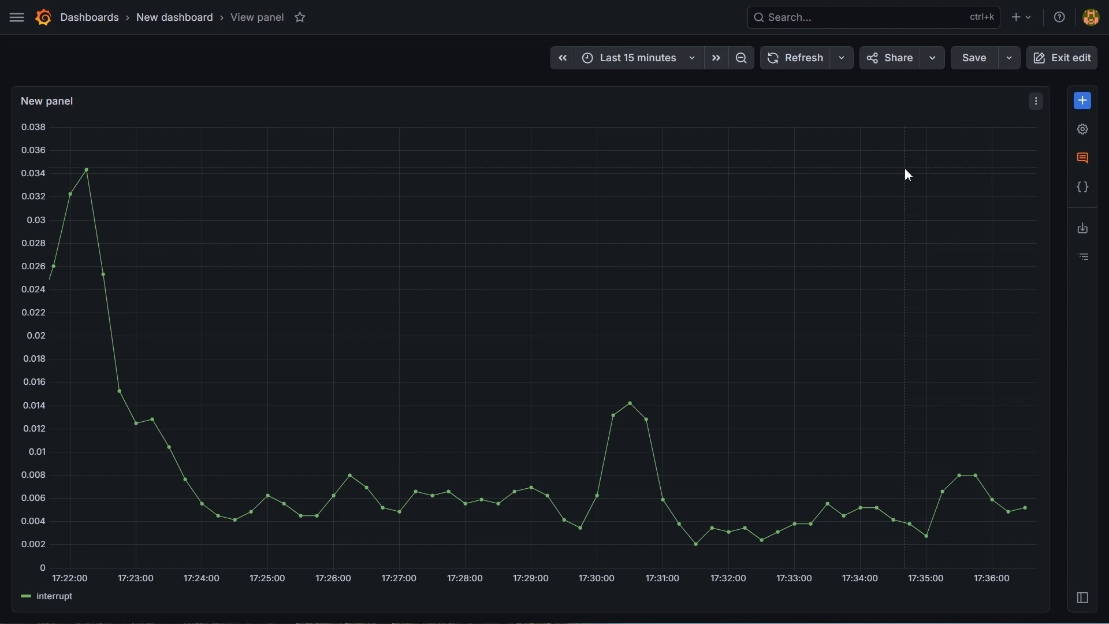
- Examine the timestamps of the data points around 17:30 on the interrupt time series
mouse_move(598, 494)
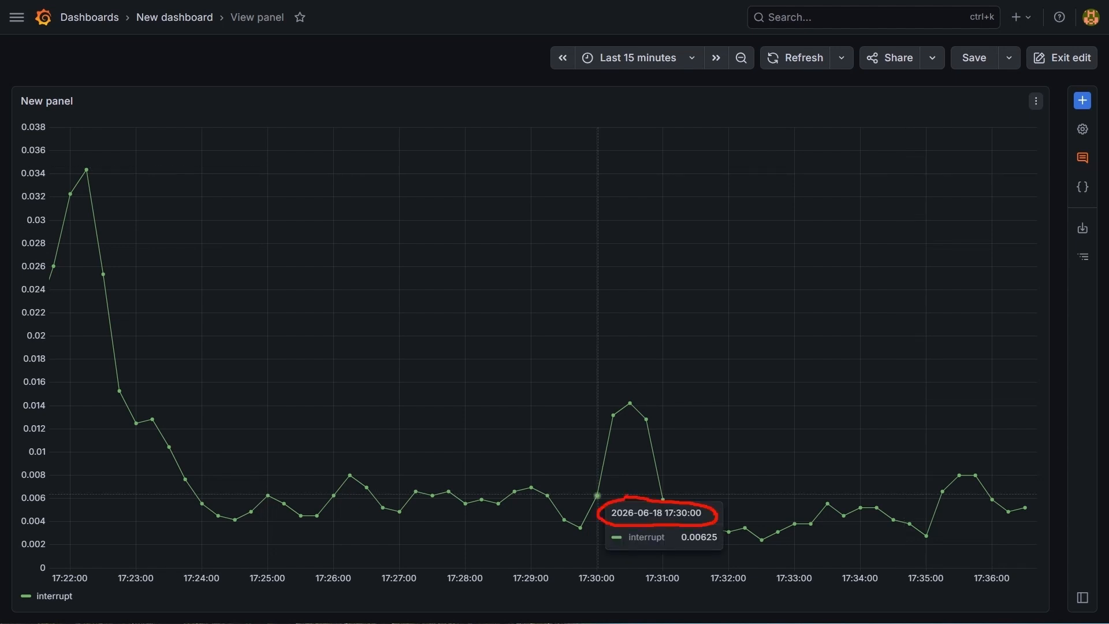
mouse_move(615, 427)
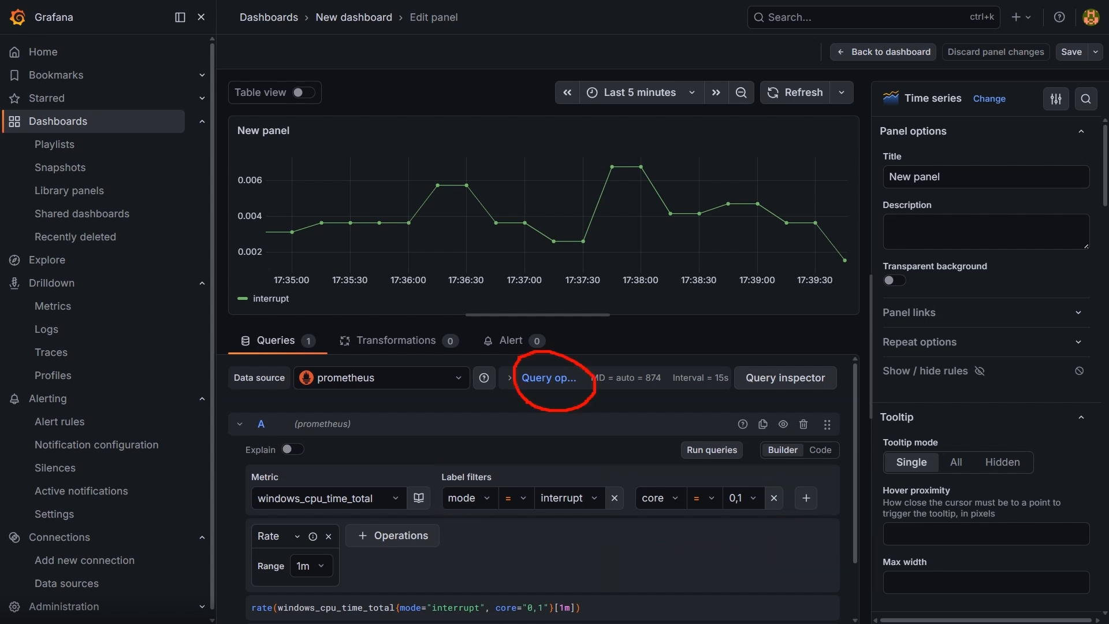
- Expand the panel's query options and examine how the interval relates to the time range and max data points
left_click(543, 378)
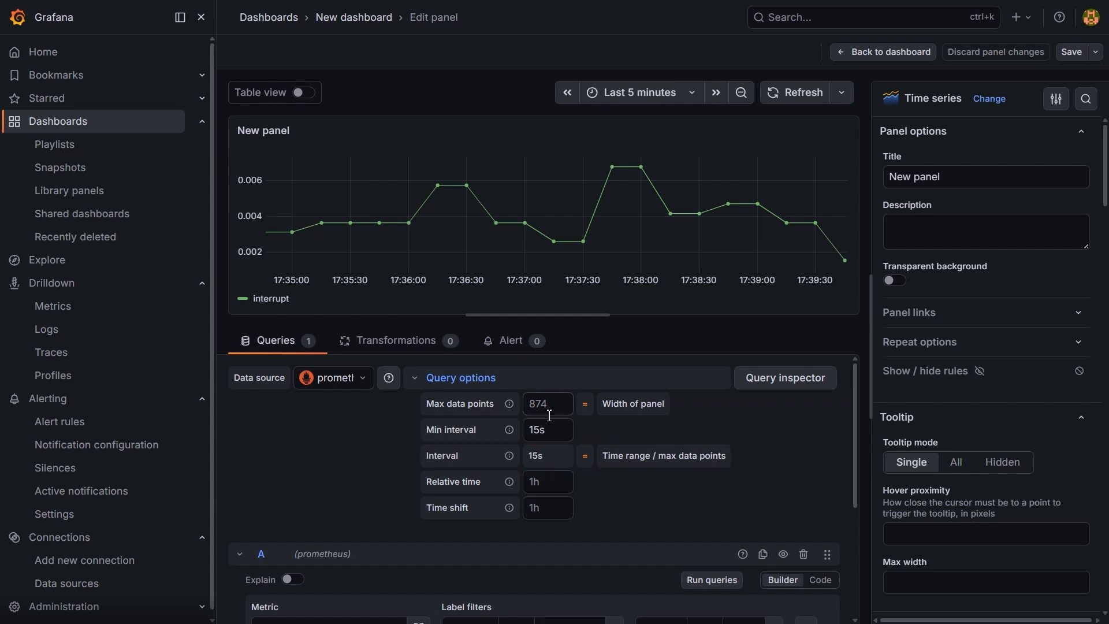
mouse_move(553, 249)
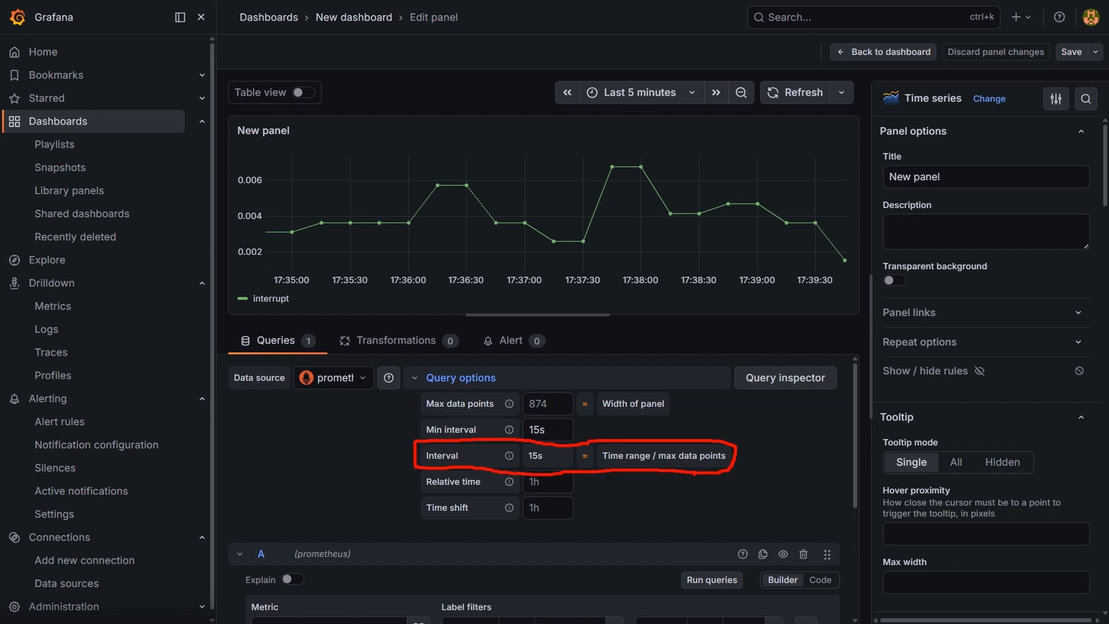
mouse_move(510, 458)
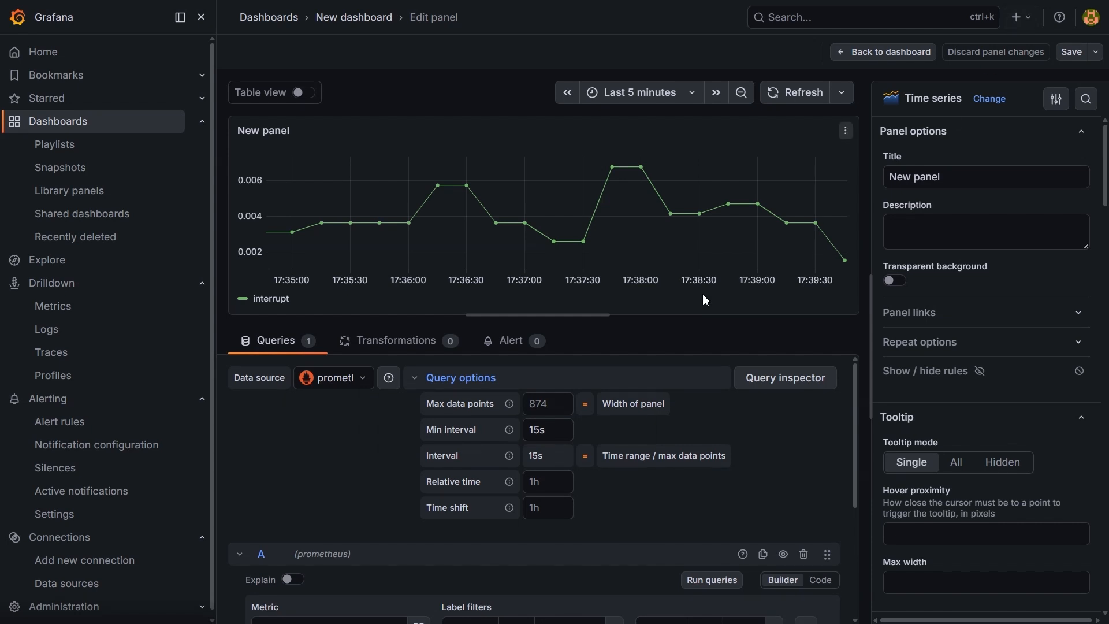
- Set the query's max data points to 300 and refresh the panel to check the point spacing
left_click(540, 410)
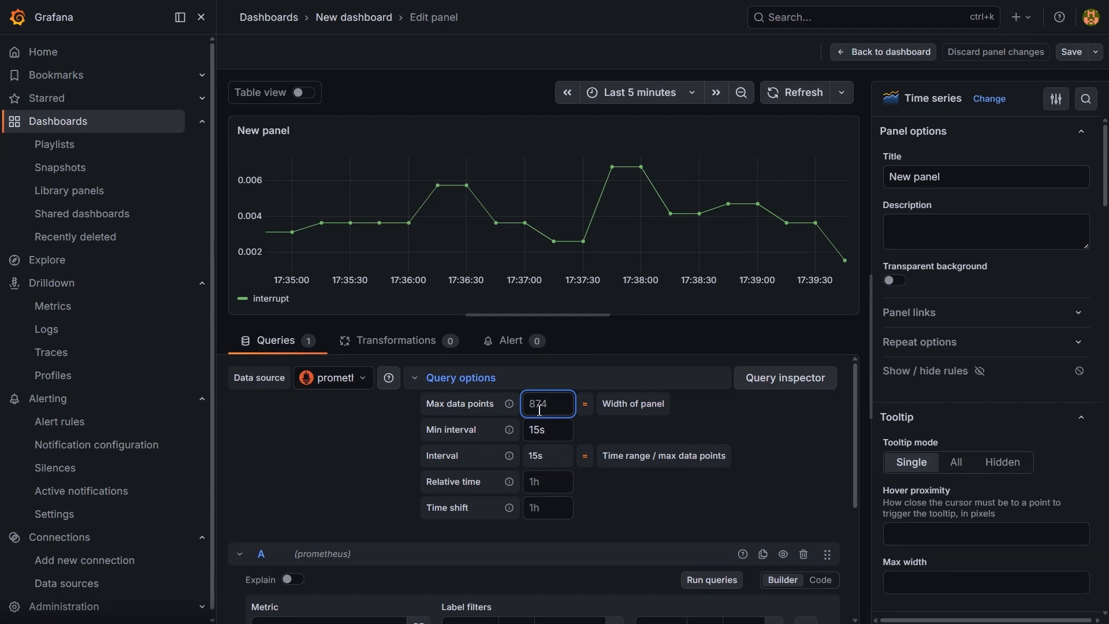
type("300")
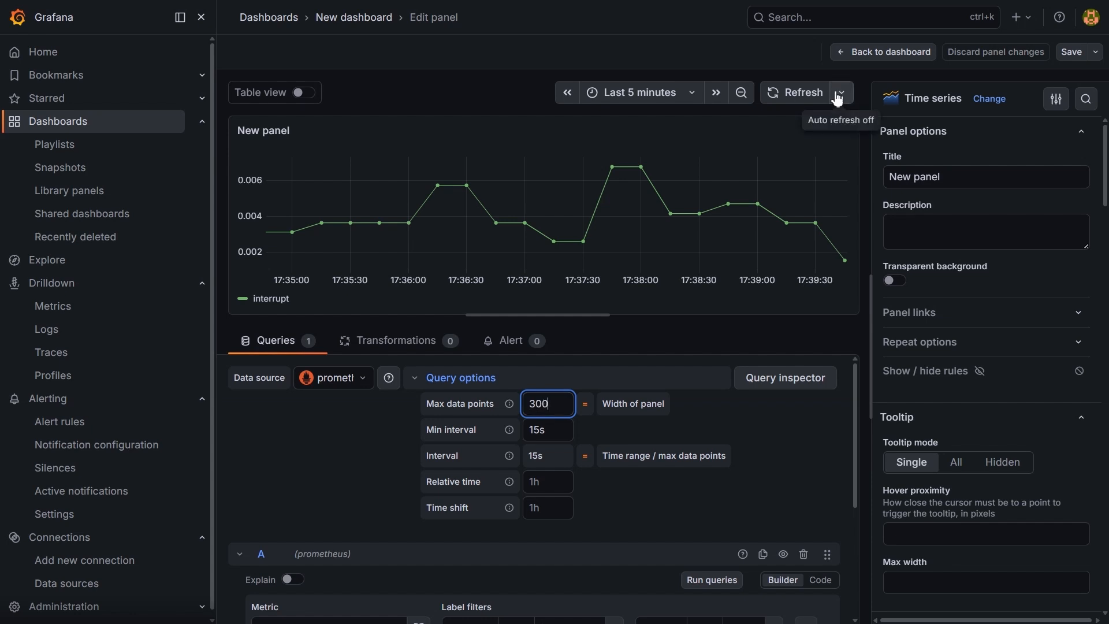
left_click(814, 94)
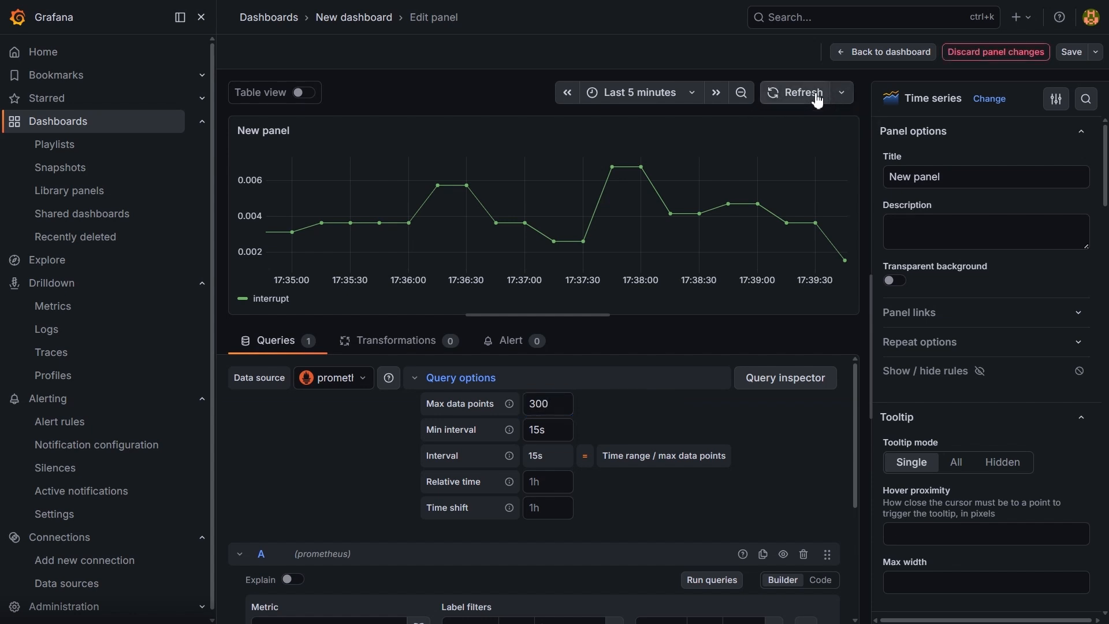
left_click(810, 99)
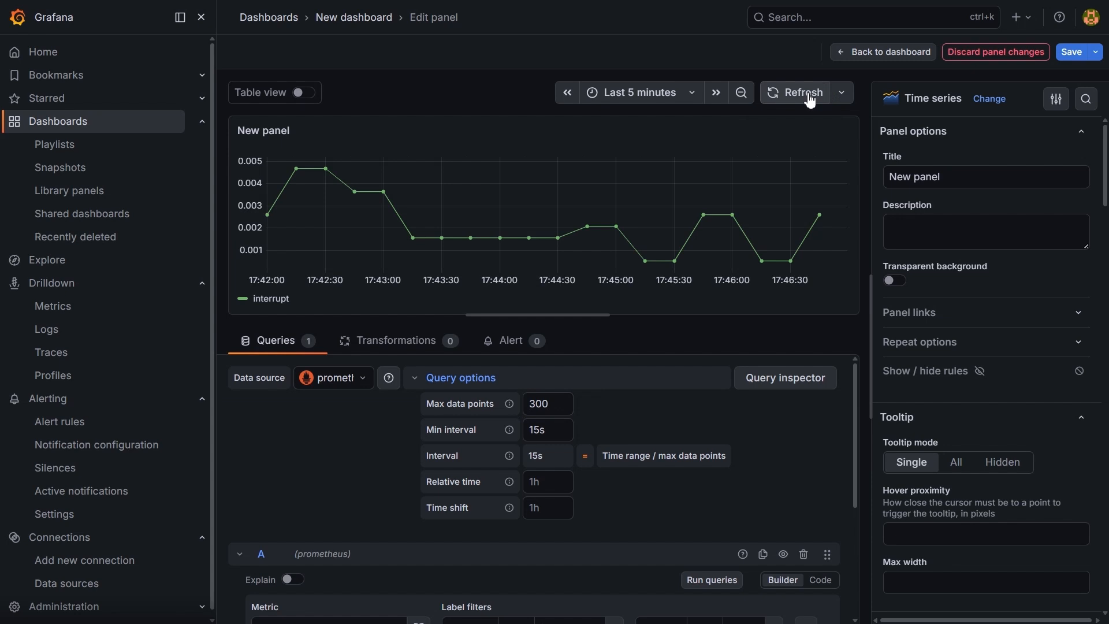
mouse_move(529, 236)
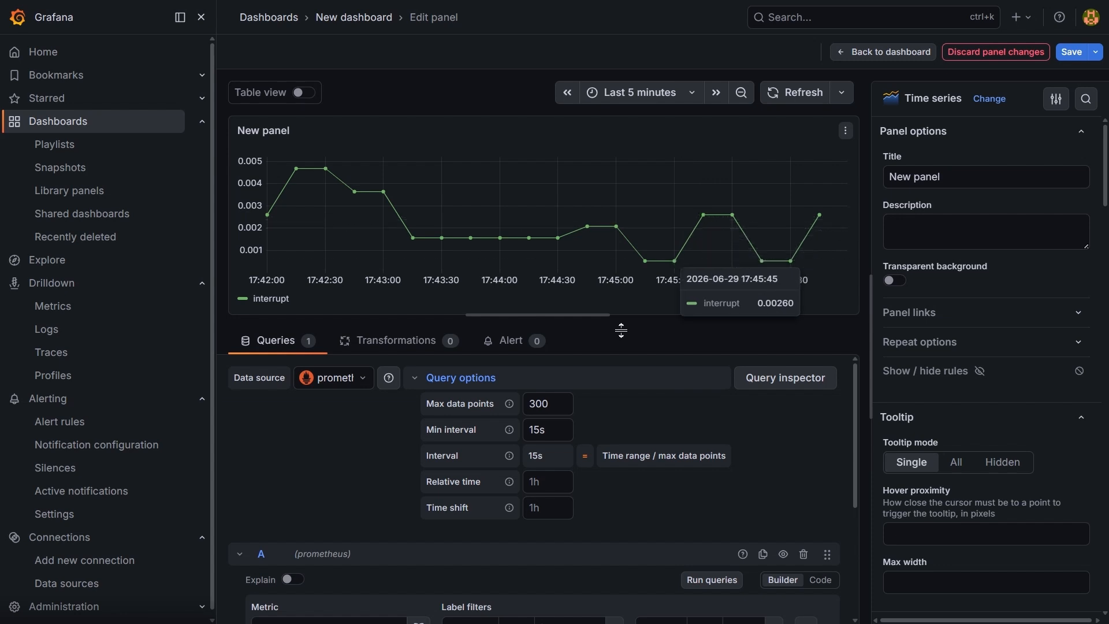
- Set max data points to 10 and refresh the panel to check the spacing between points
double_click(545, 403)
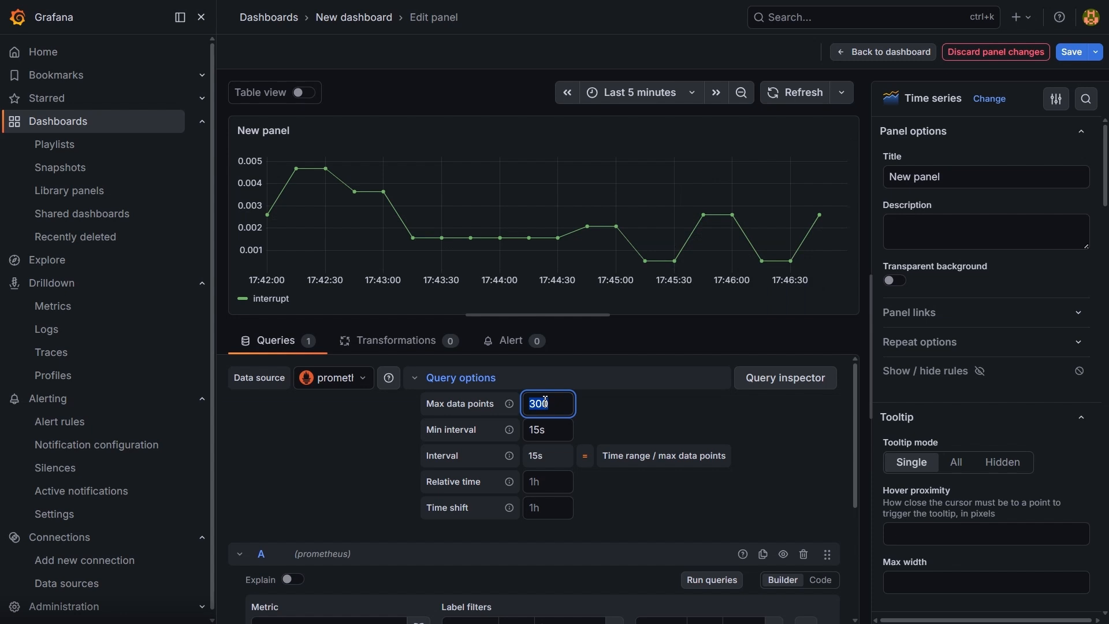
type("10")
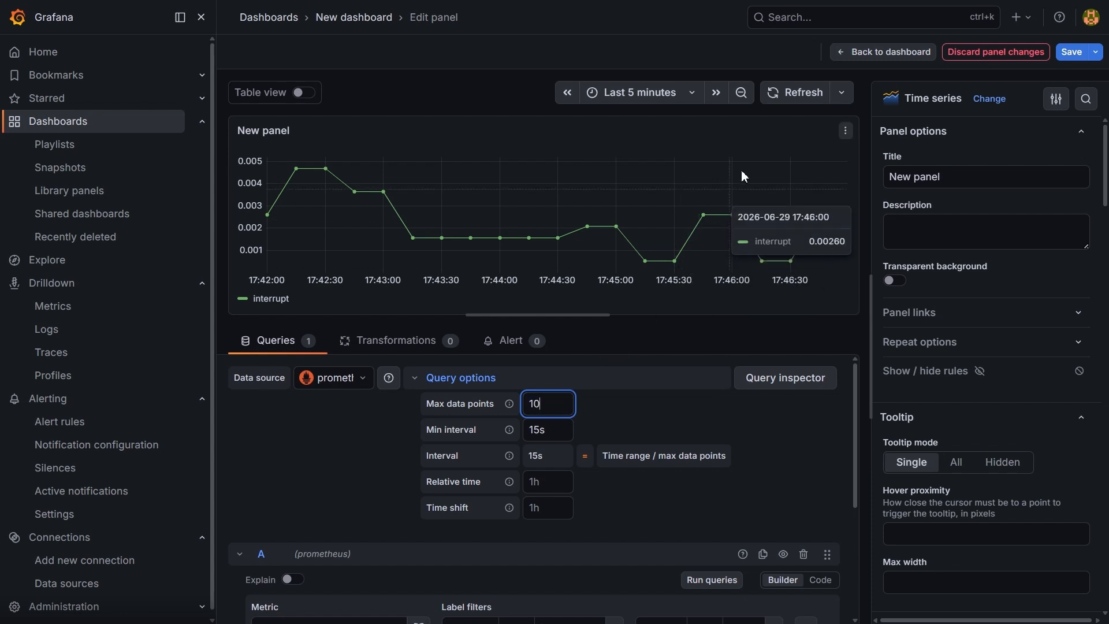
left_click(809, 108)
left_click(809, 108)
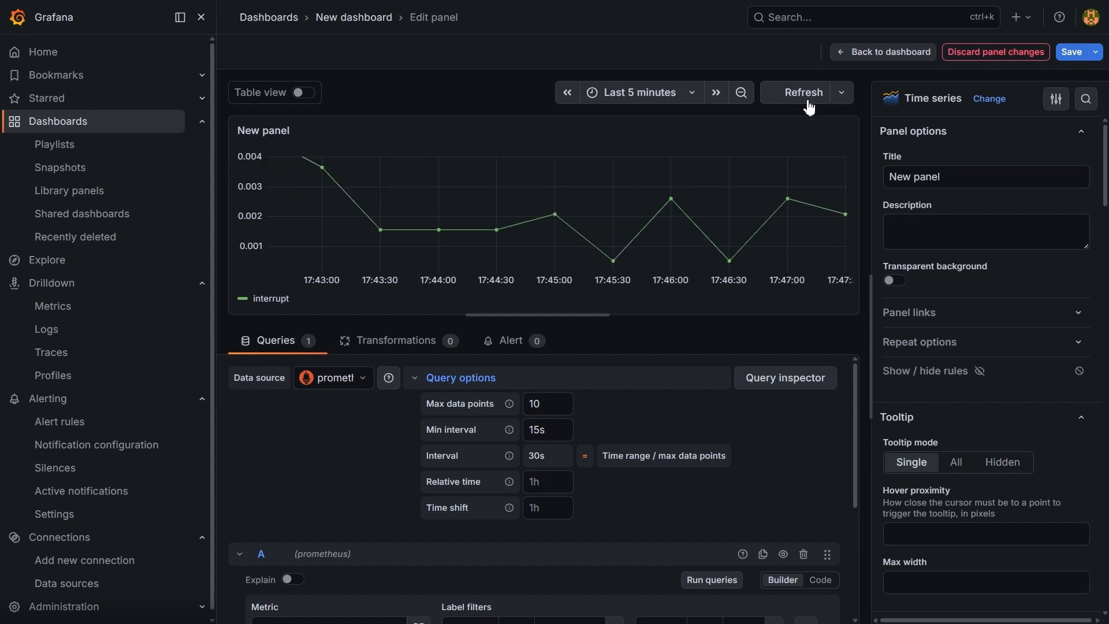
mouse_move(615, 273)
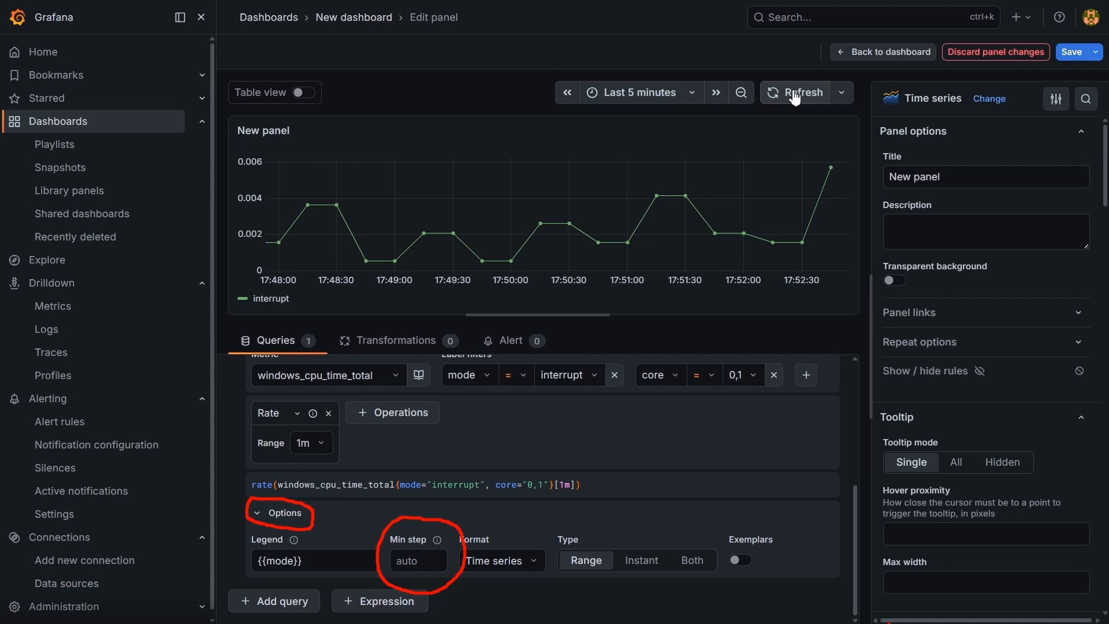
- Set query A's min step to 5s and refresh the panel
key("Escape")
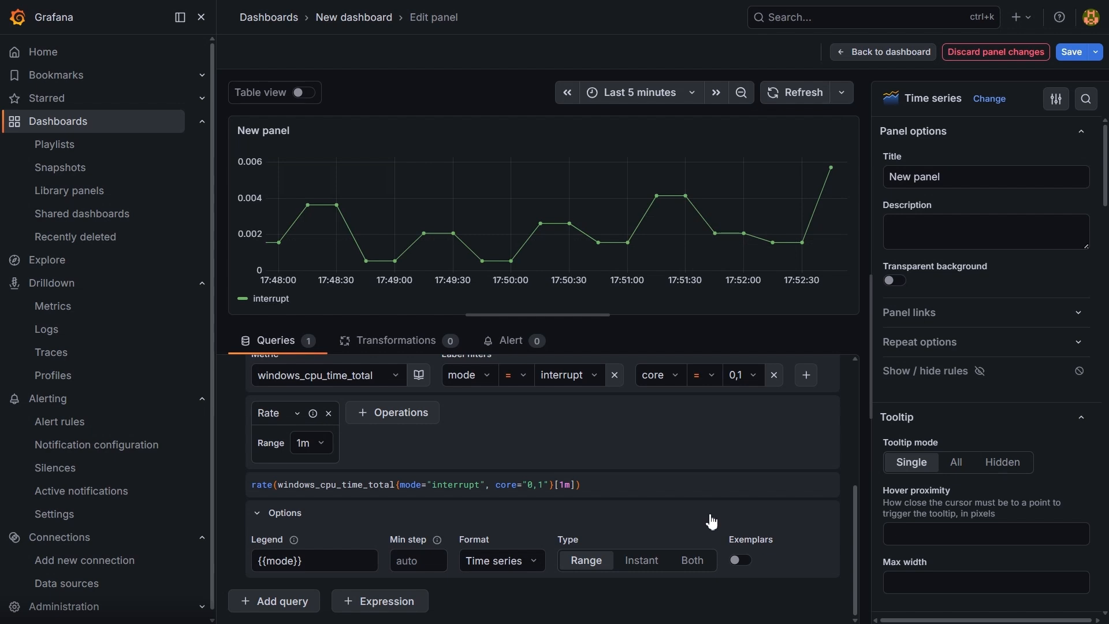
key("ctrl+alt+g")
left_click(411, 565)
type("5s")
left_click(806, 96)
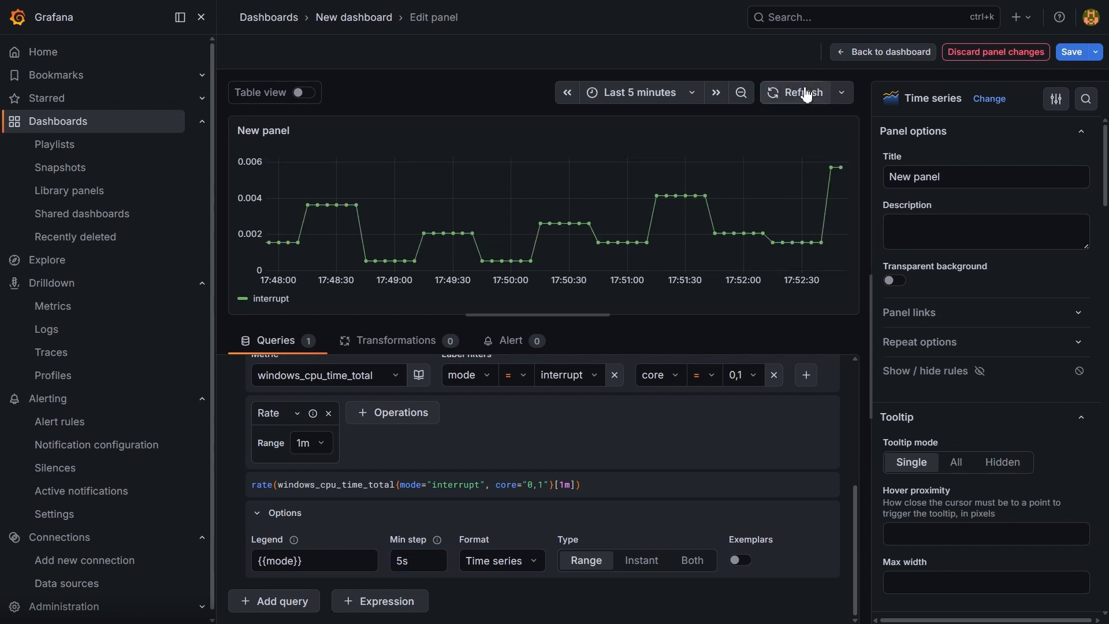
mouse_move(528, 259)
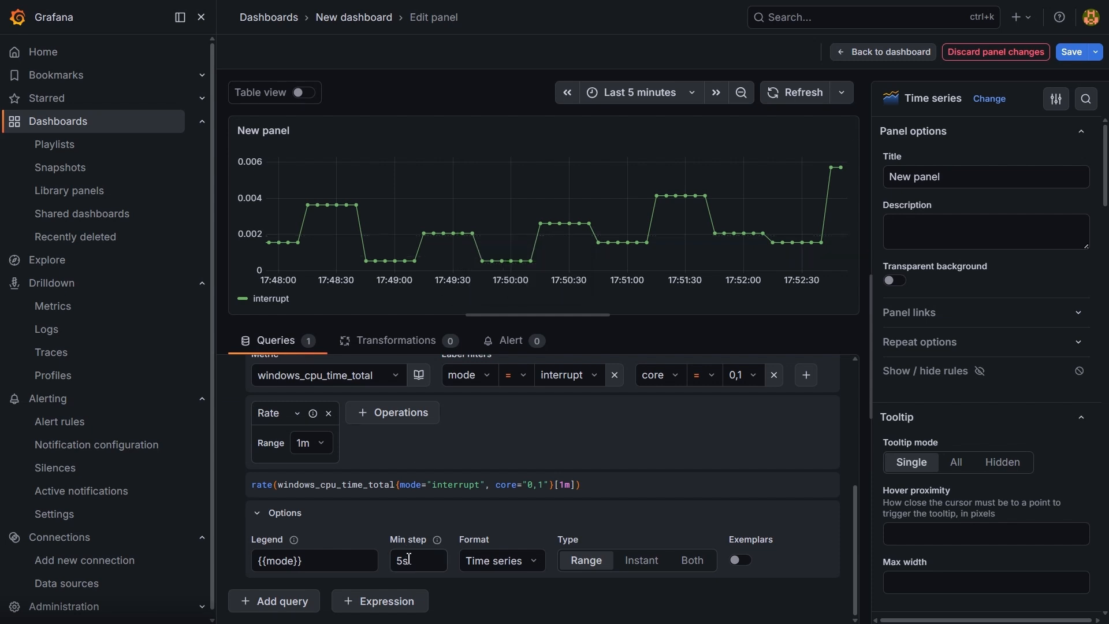
- Change query A's min step to 60s and refresh the graph
left_click_drag(404, 559, 396, 558)
type("60")
left_click(799, 96)
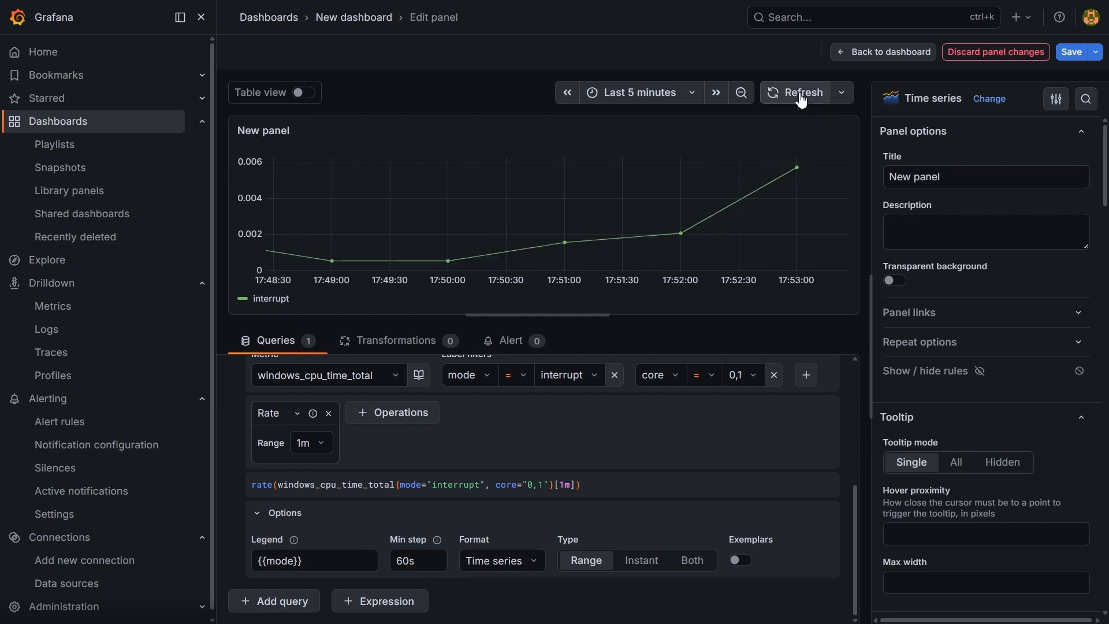
mouse_move(450, 265)
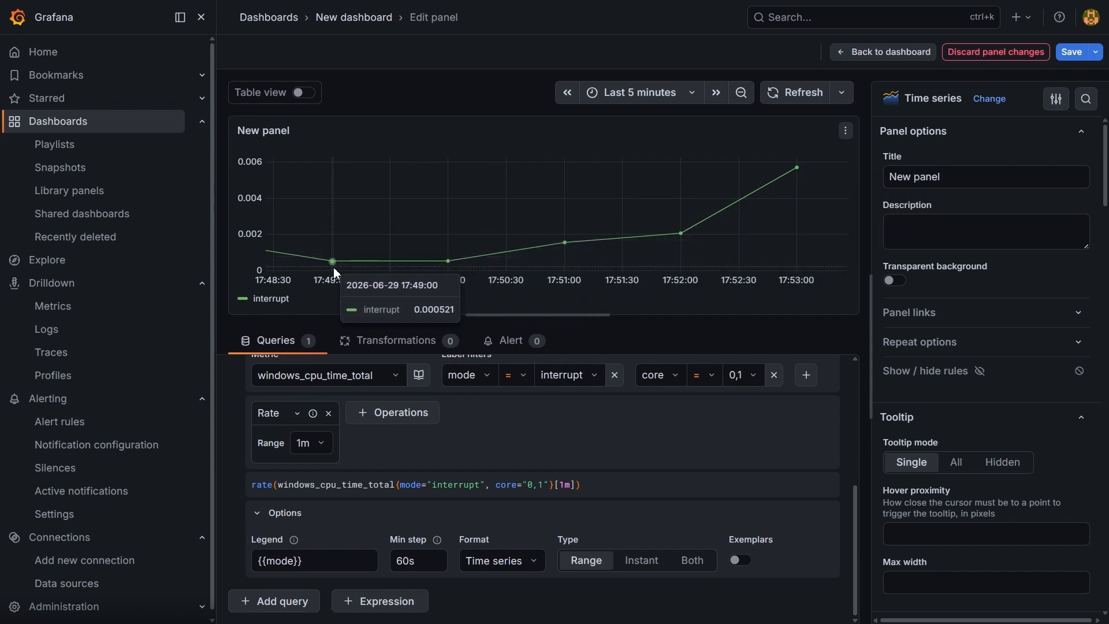
- Clear query A's min step back to auto and refresh the panel
double_click(404, 560)
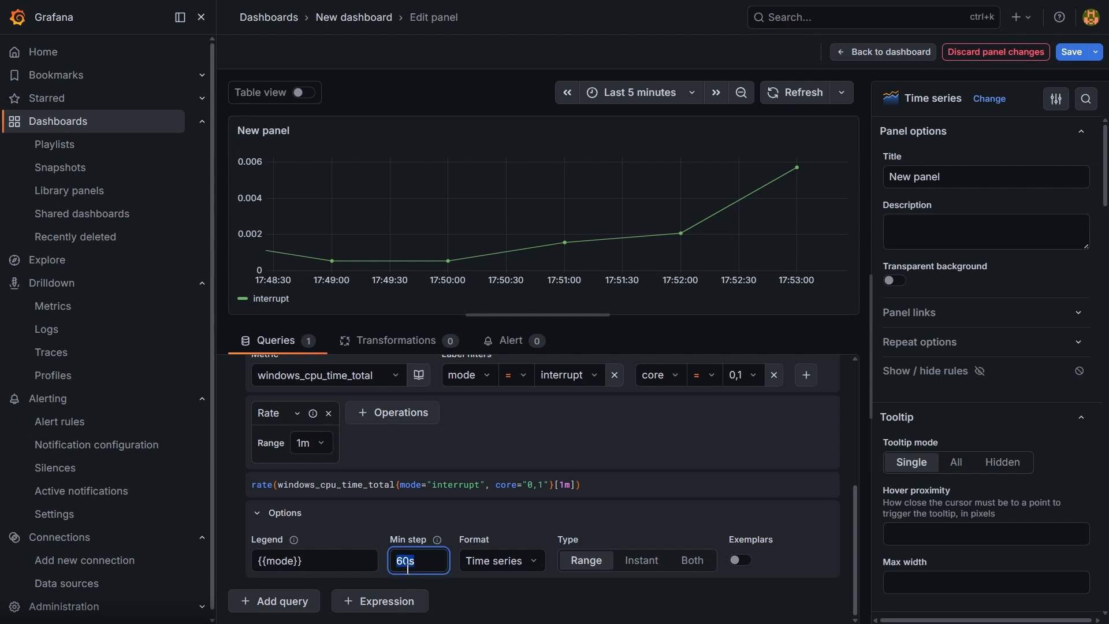
key("BackSpace")
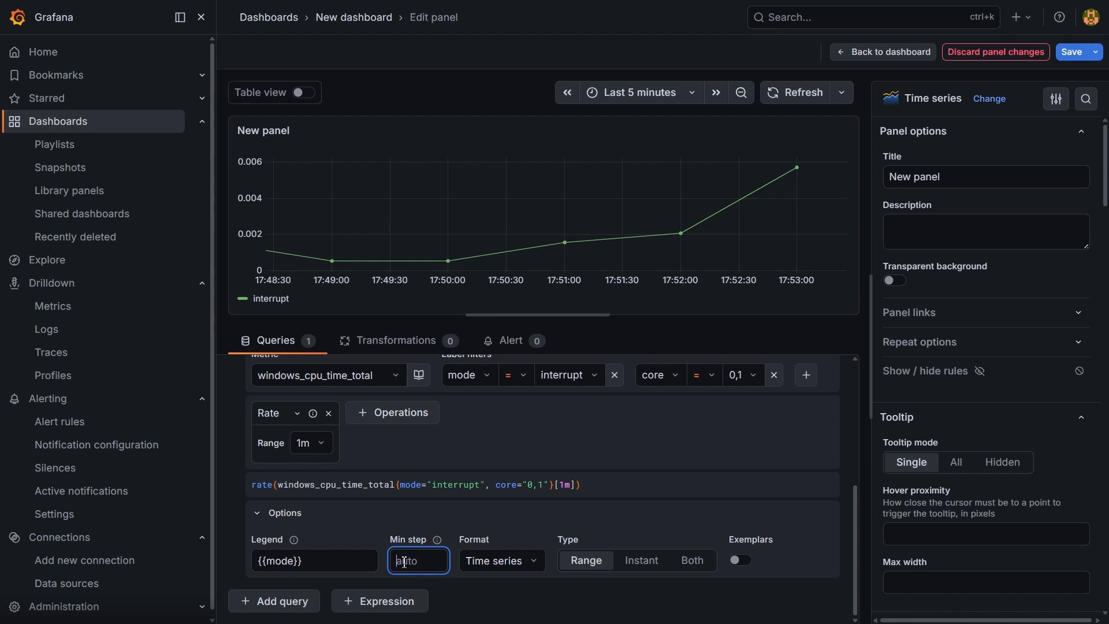
left_click(800, 92)
- Limit the query options to 10 max data points and refresh the graph
scroll(592, 431, "up", 4)
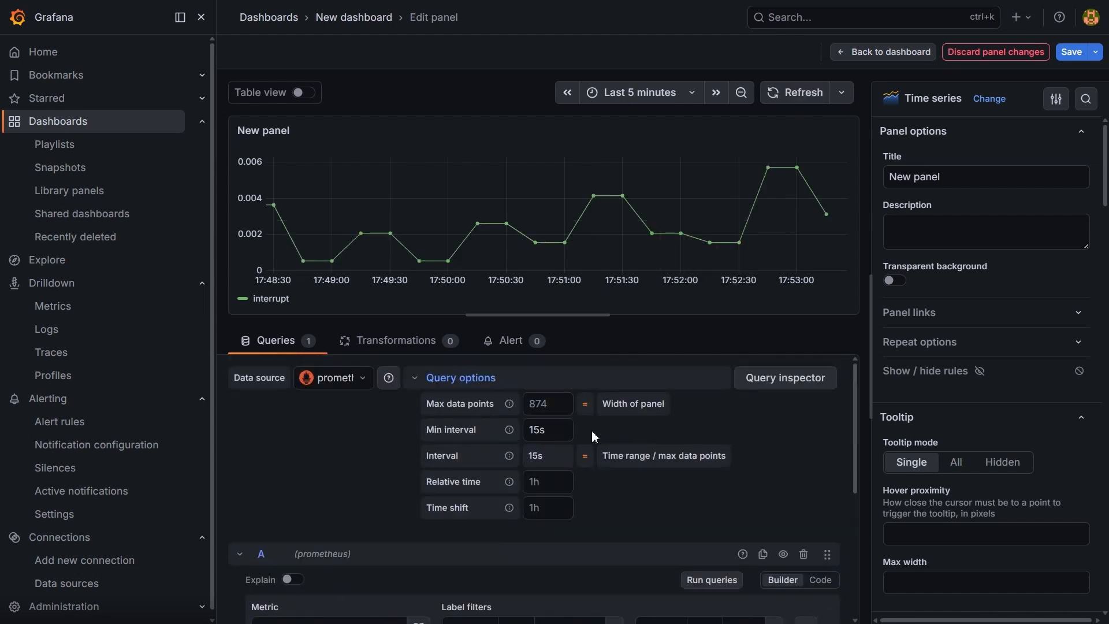
left_click(548, 407)
type("10")
left_click(795, 99)
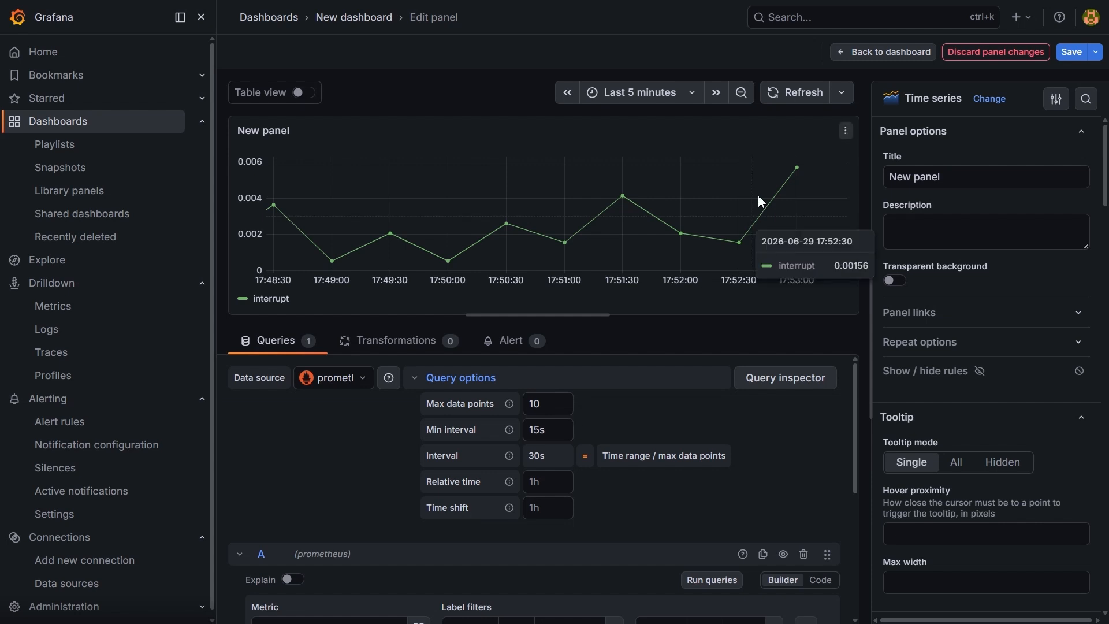
left_click(798, 96)
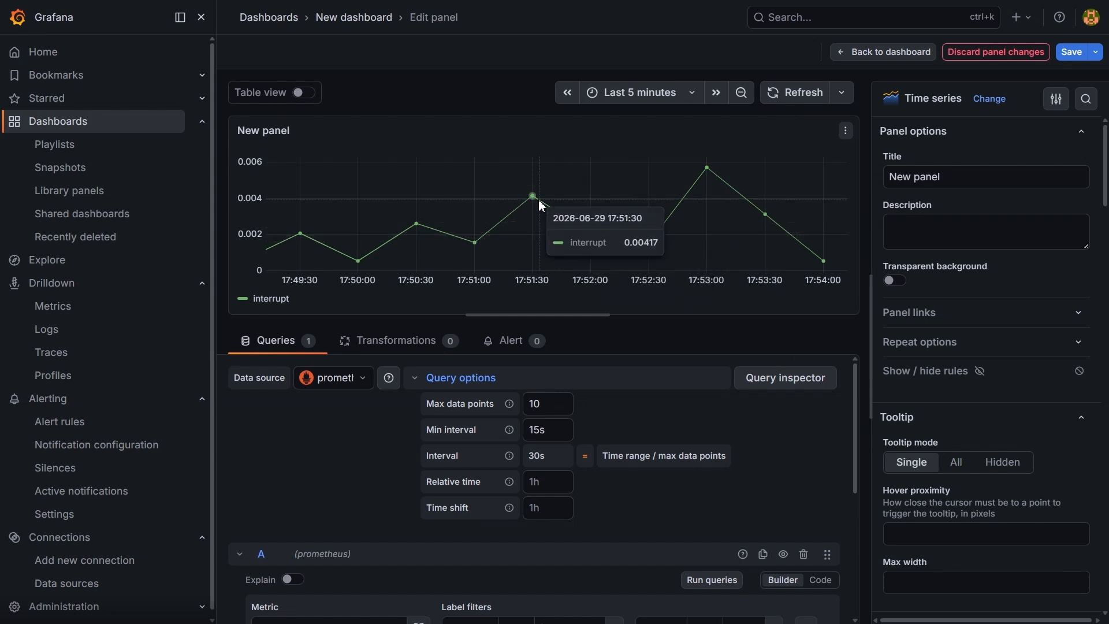
- Enter a 5s min step for query A alongside the limited max data points and refresh the graph
scroll(686, 410, "down", 5)
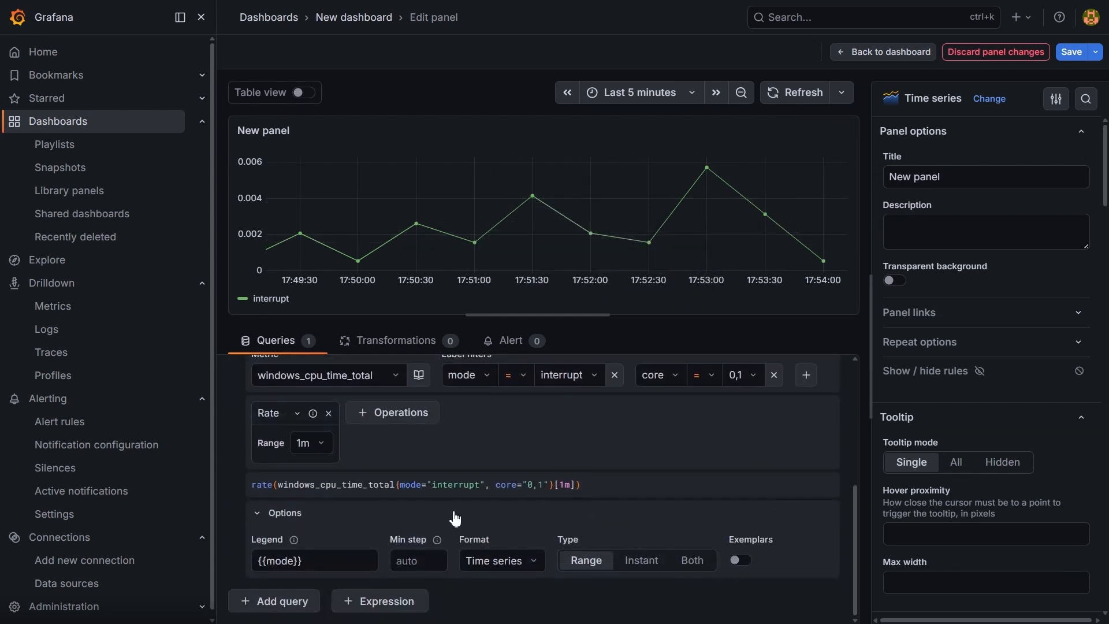
left_click(404, 570)
type("5s")
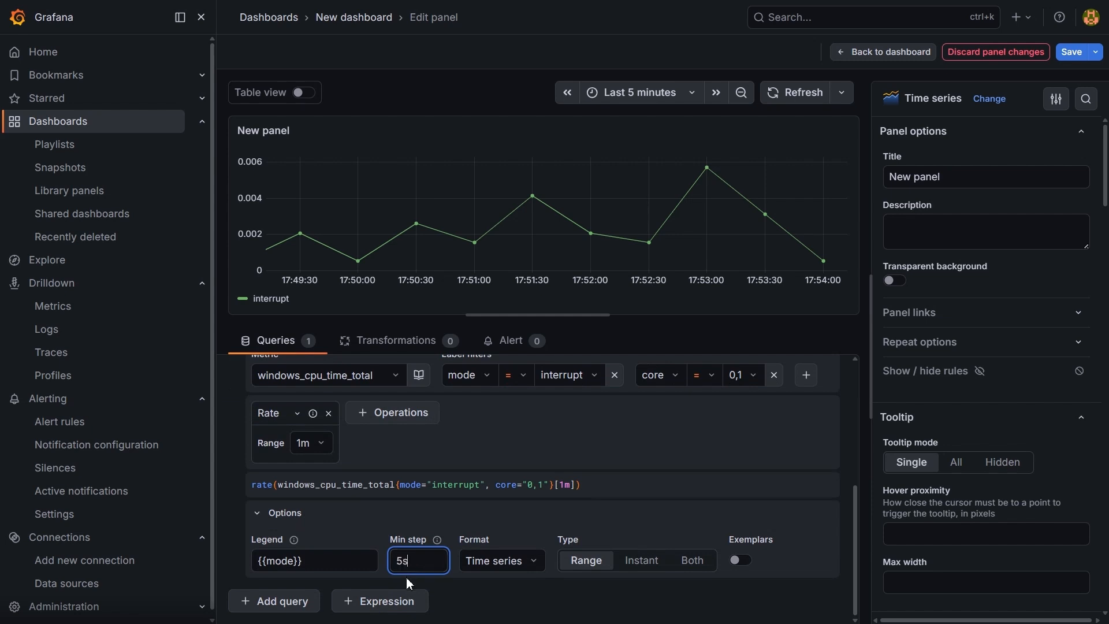
left_click(790, 97)
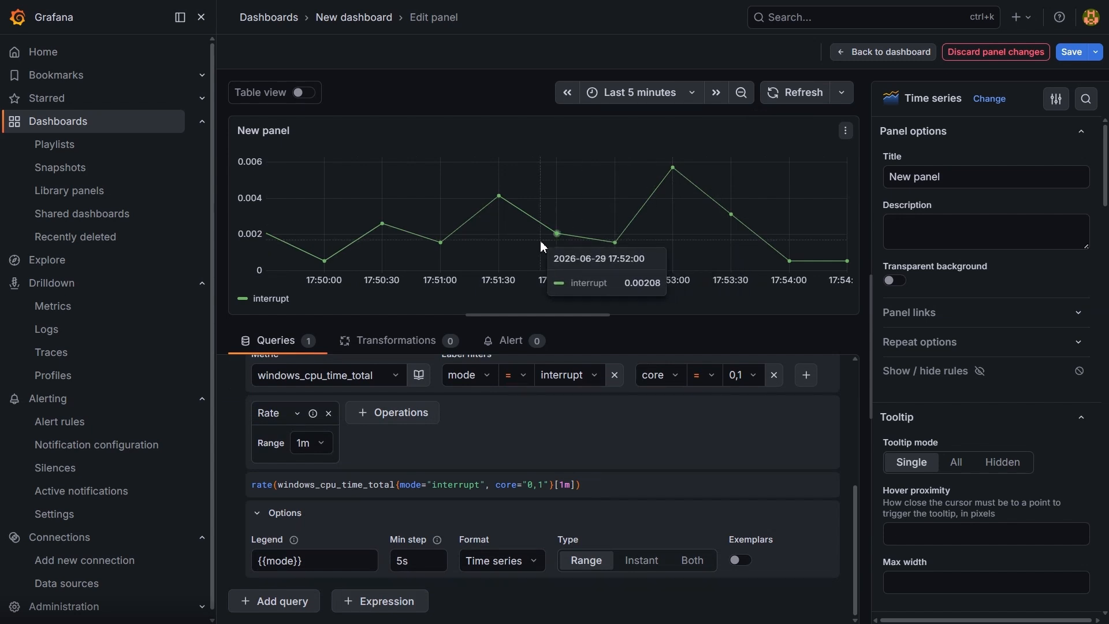
scroll(540, 397, "up", 4)
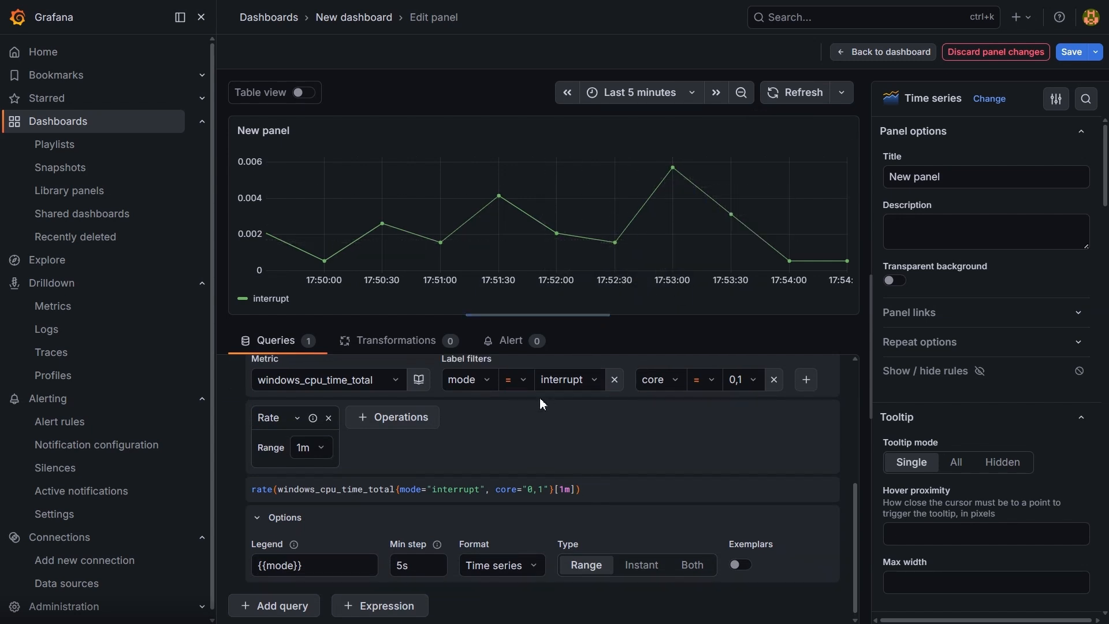
scroll(533, 428, "up", 1)
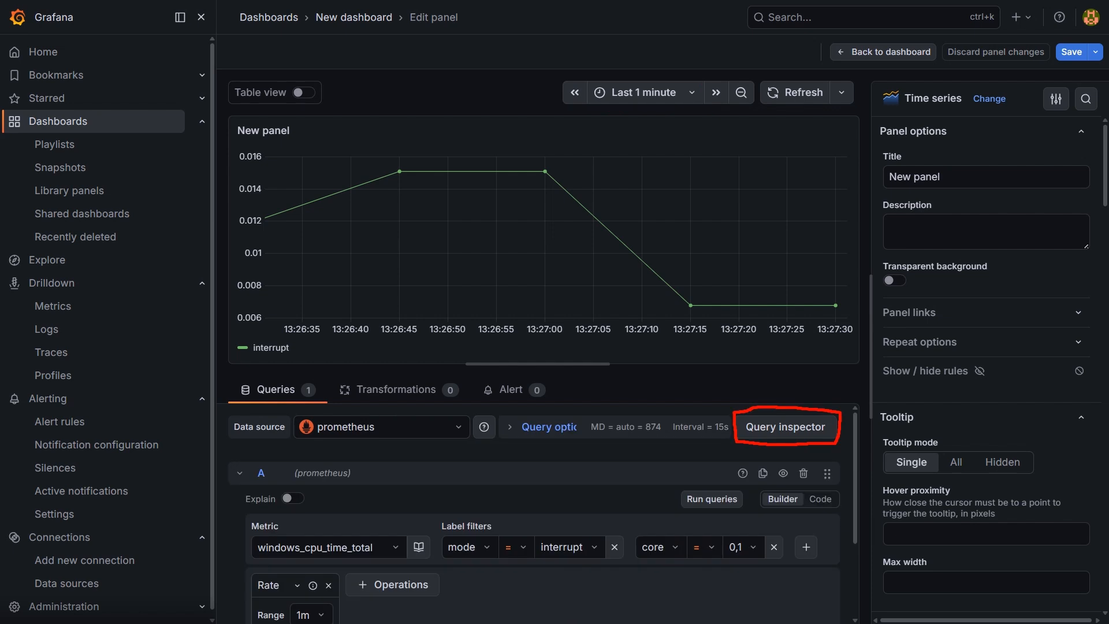
- Open the query inspector and examine the request's query parameters and the timestamps and values in the response
left_click(745, 427)
left_click(611, 142)
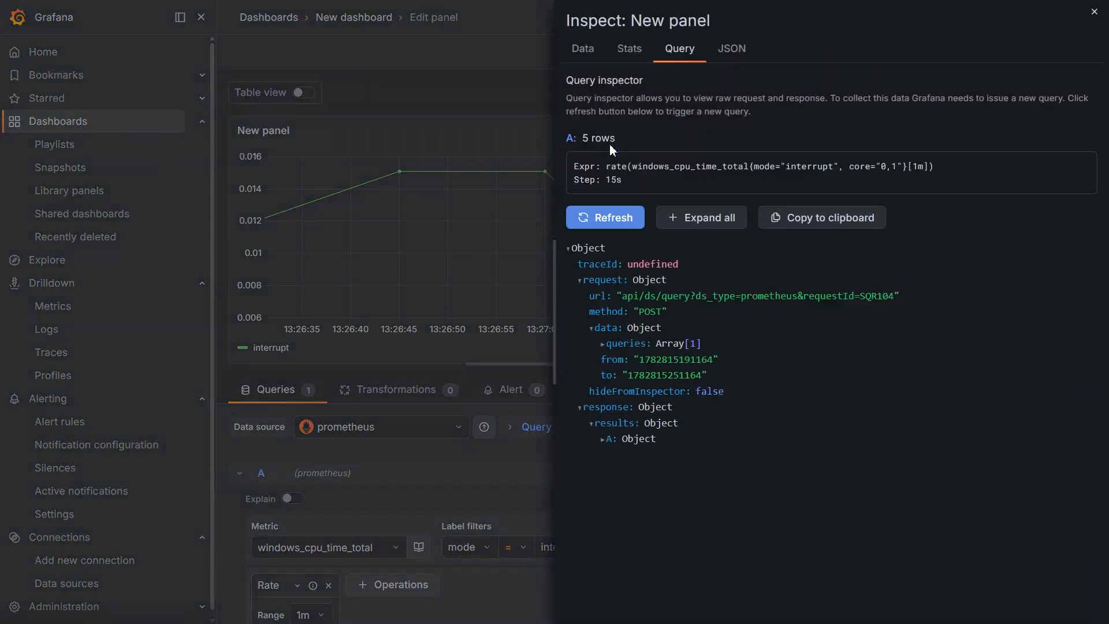
left_click(592, 329)
left_click(593, 331)
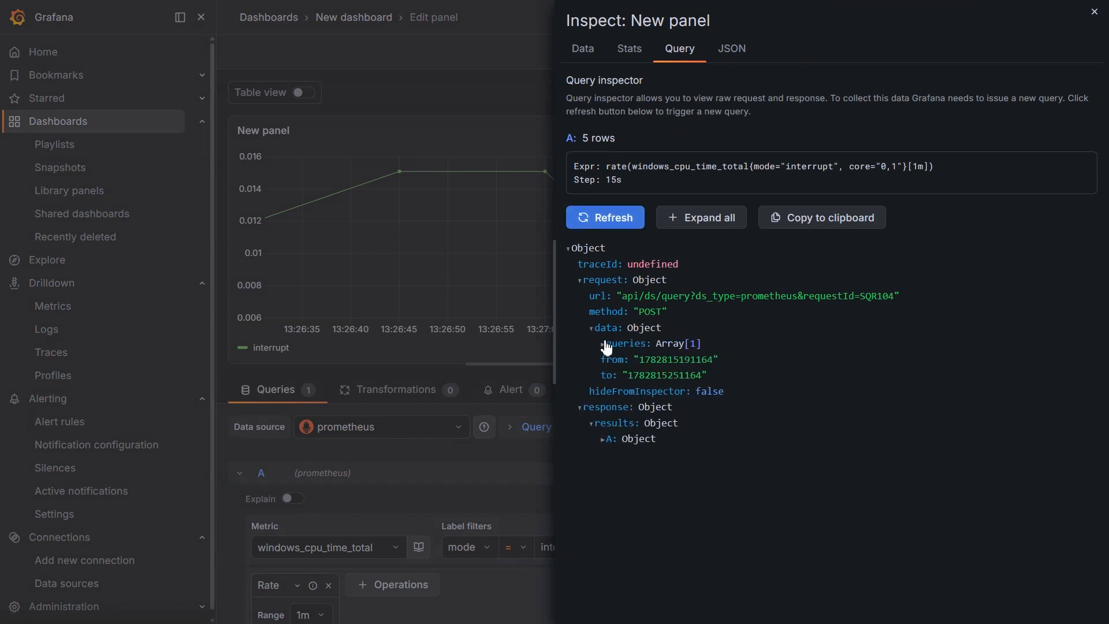
left_click(603, 344)
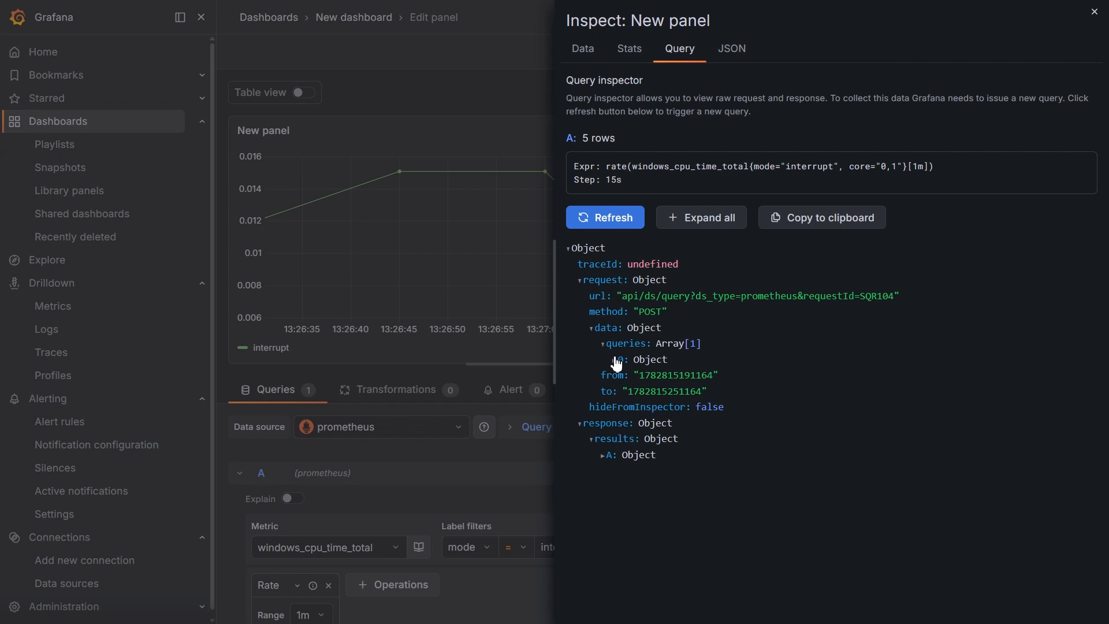
left_click(617, 362)
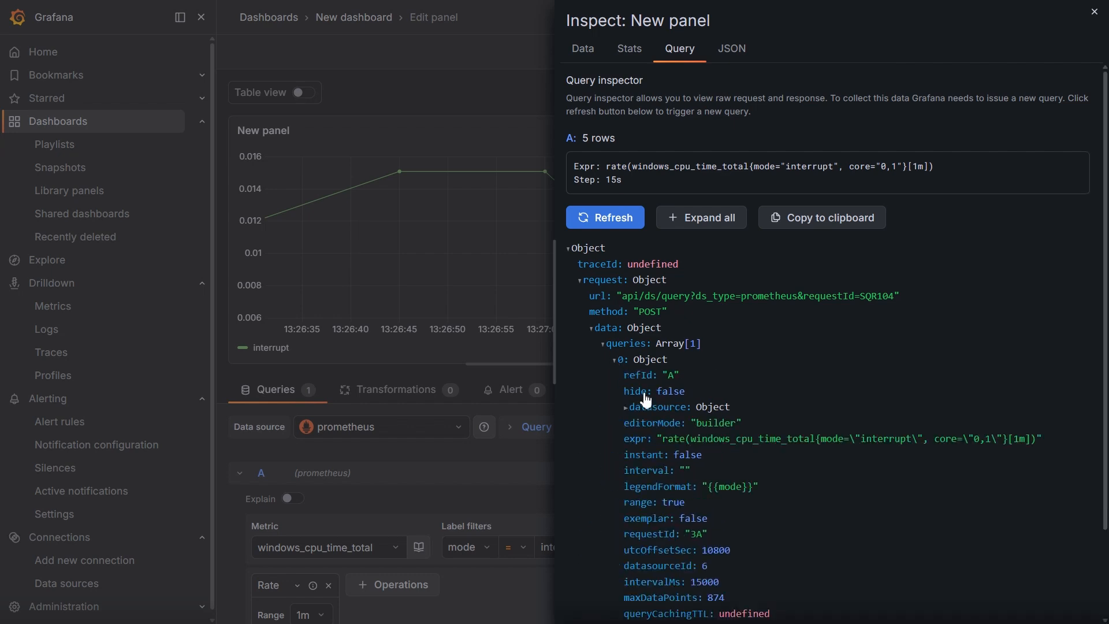
scroll(617, 367, "down", 3)
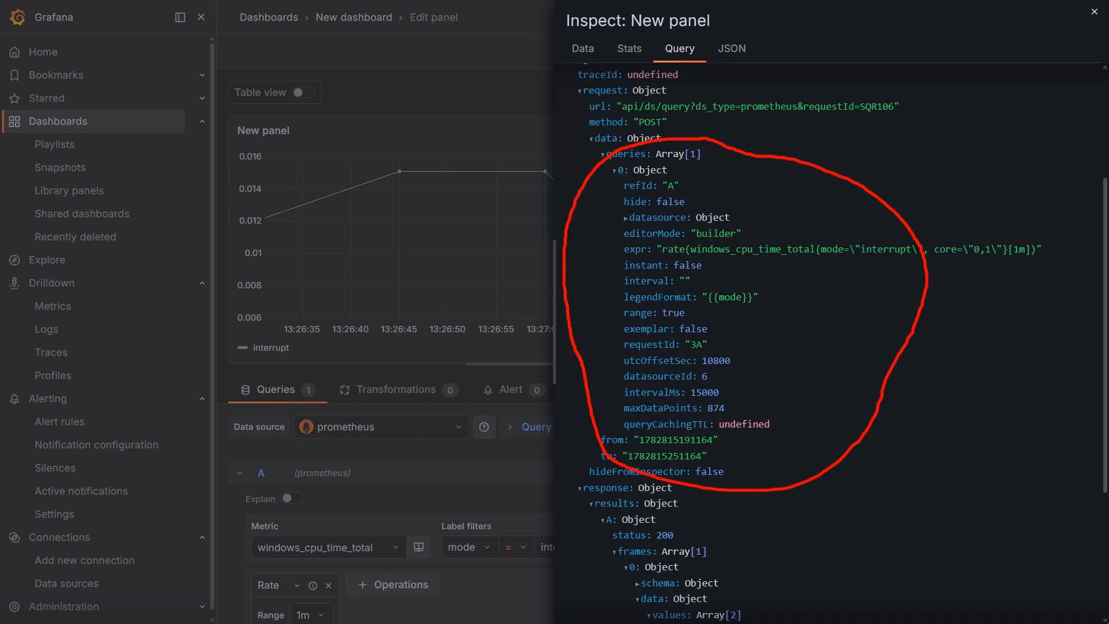
scroll(831, 347, "down", 4)
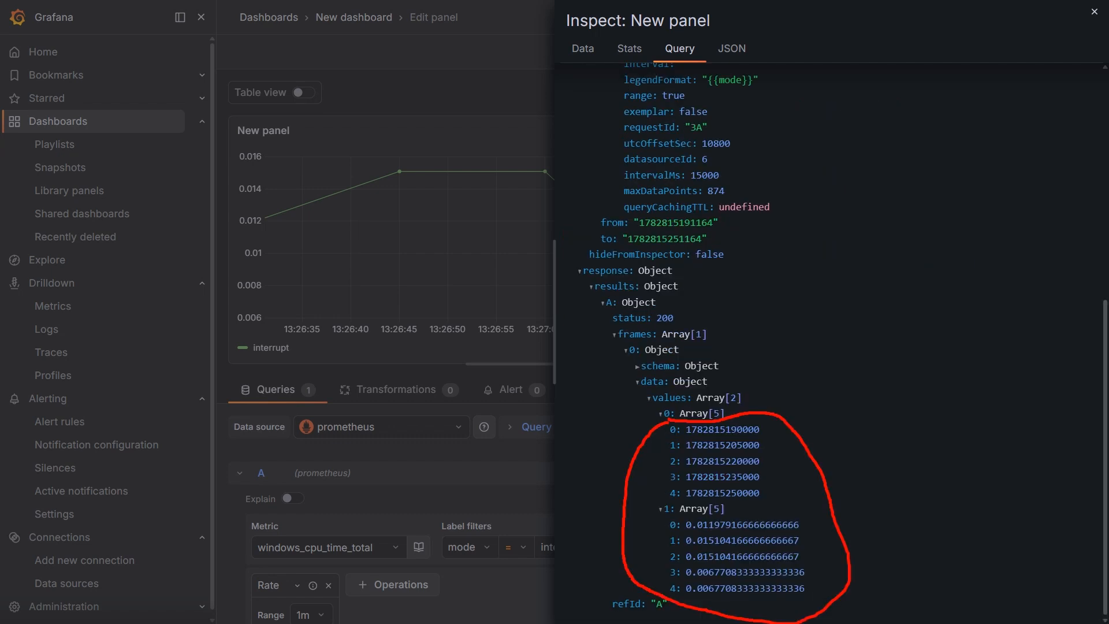